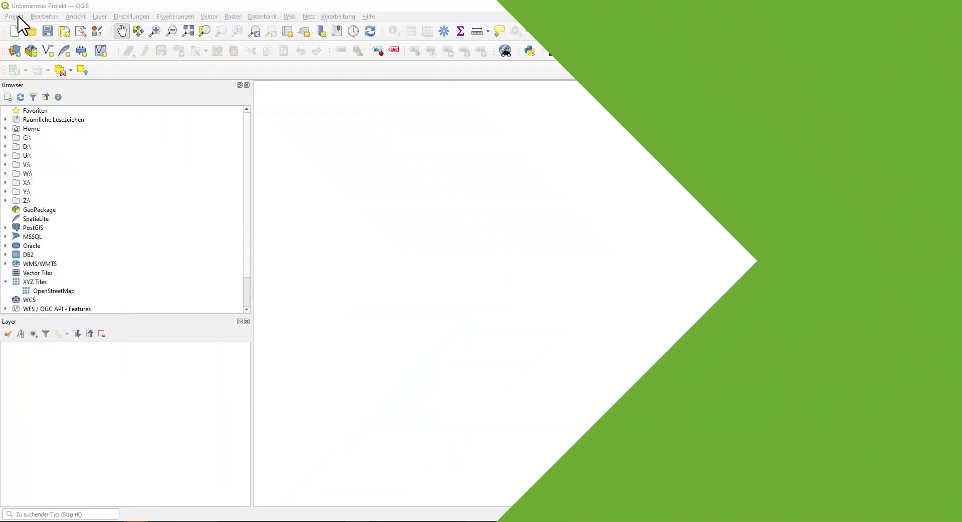
Switch to QGIS and open the Project menu.
left_click(14, 16)
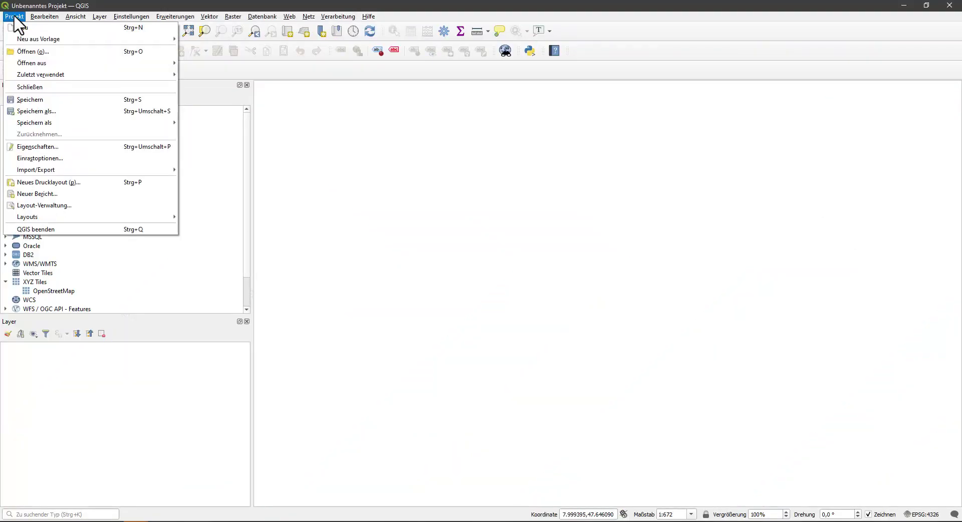
Save the new project as 'test' in the Alteryx_QGIS folder.
left_click(76, 112)
left_click(104, 230)
type("test")
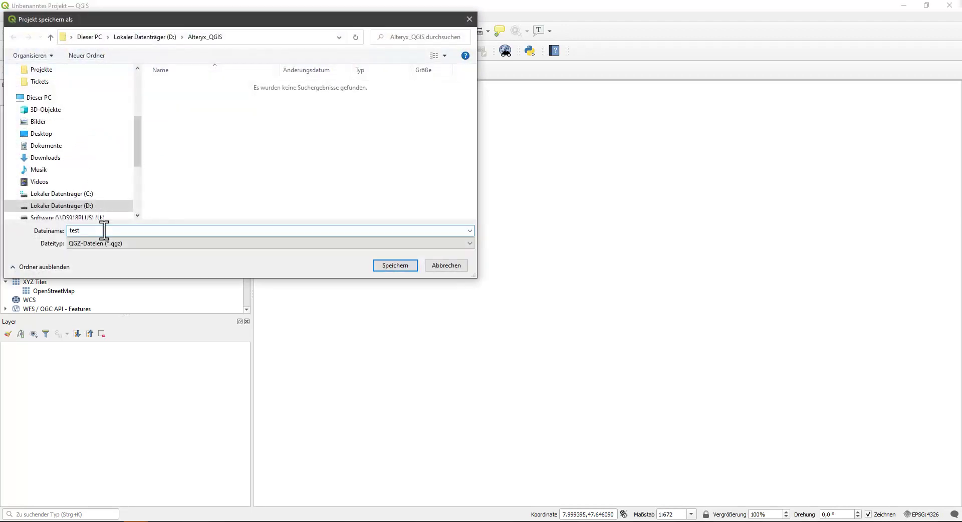
left_click(396, 266)
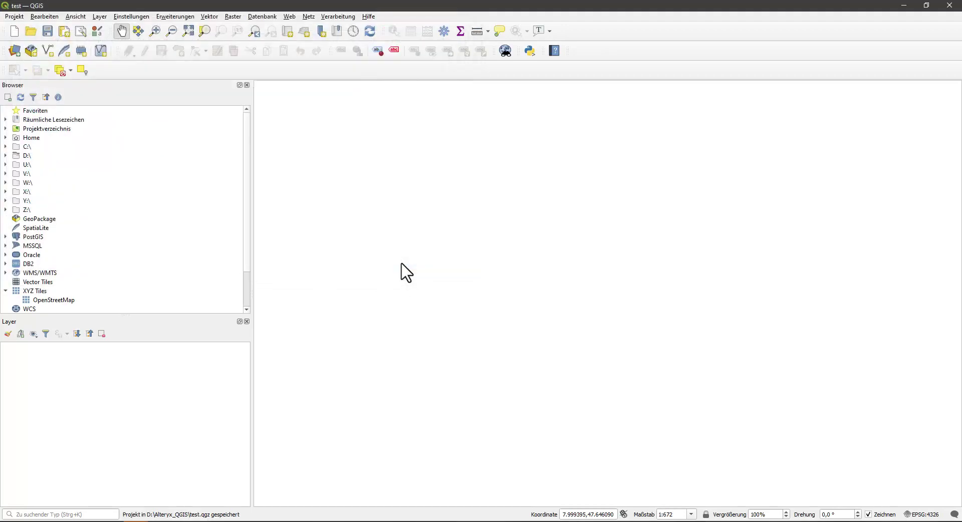
Add the OpenStreetMap XYZ basemap and move the view to Hamburg.
left_click_drag(48, 301, 373, 290)
scroll(640, 232, "down", 5)
left_click_drag(556, 174, 513, 314)
scroll(514, 314, "down", 3)
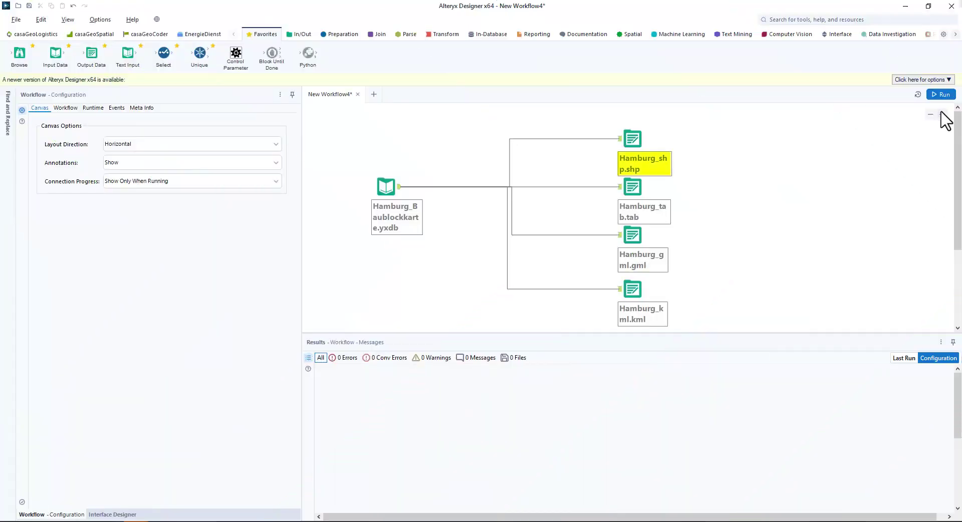
Run the Alteryx workflow to write Hamburg_shp, Hamburg_tab, Hamburg_gml and Hamburg_kml.
left_click(942, 94)
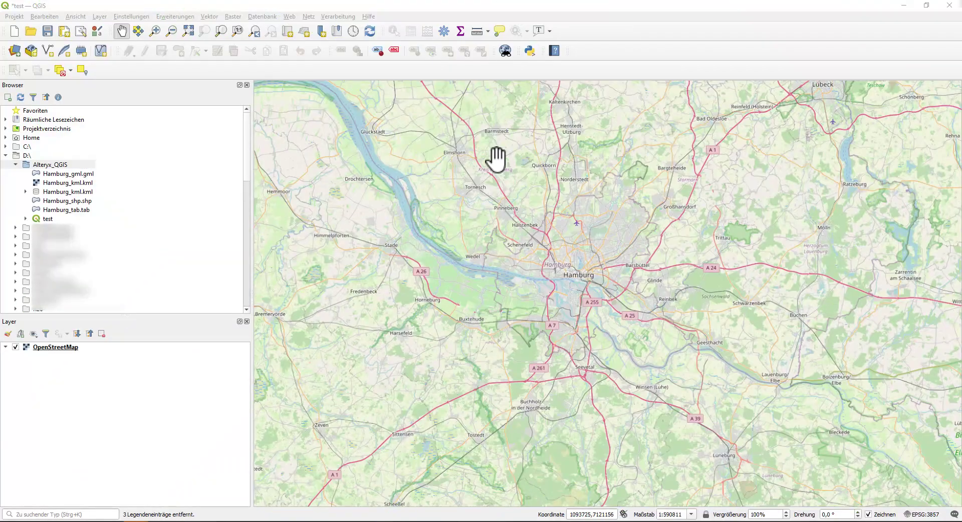
Add Hamburg_gml.gml to the map and zoom to its extent.
left_click_drag(54, 173, 480, 243)
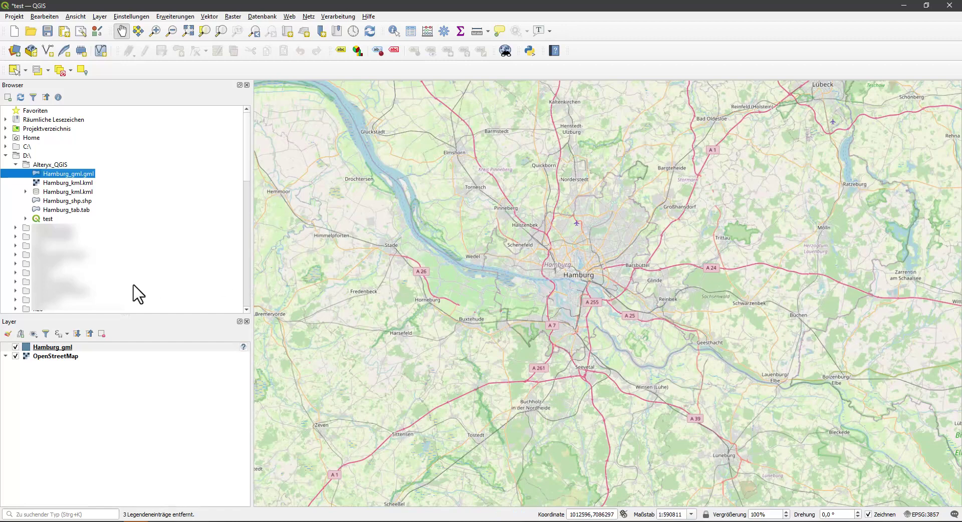
left_click(40, 346)
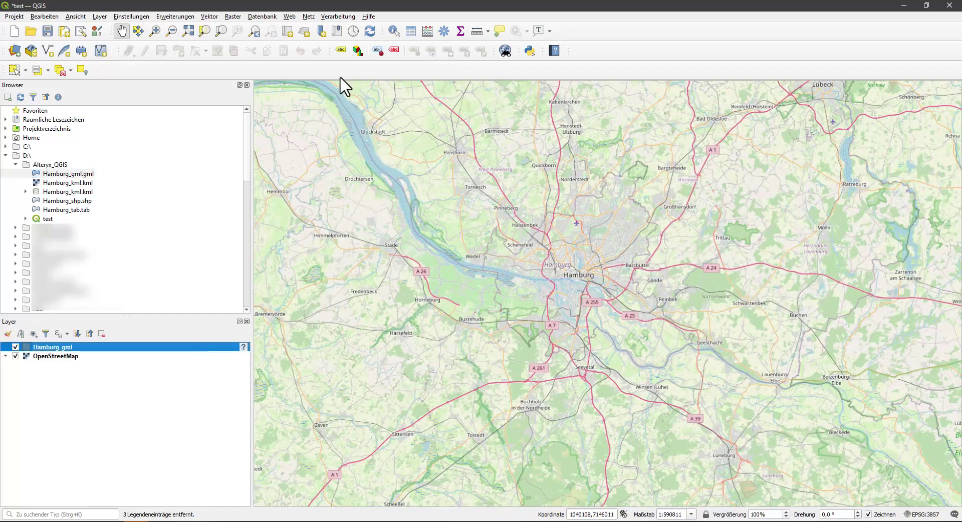
left_click(221, 32)
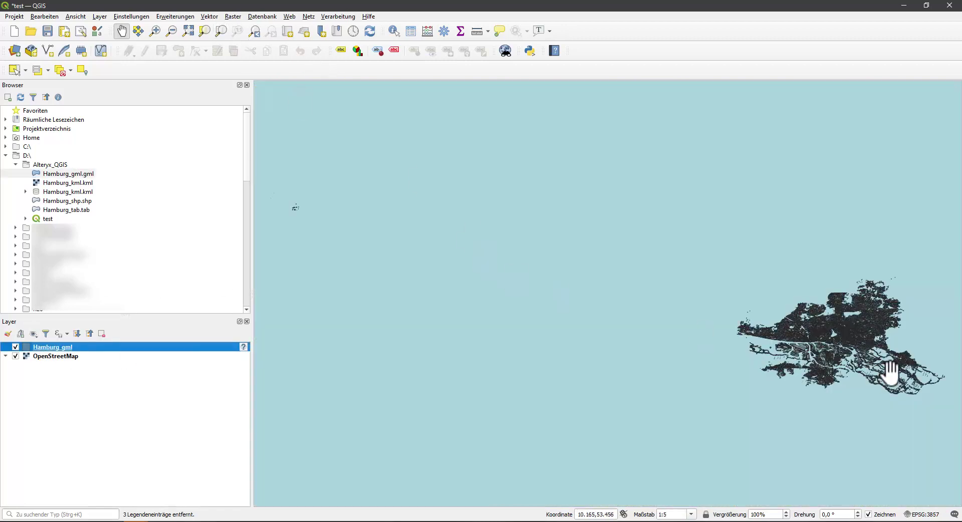
Zoom out to the whole-world view and bring up Hamburg_gml's coordinate system selection.
scroll(770, 341, "down", 3)
scroll(770, 341, "down", 5)
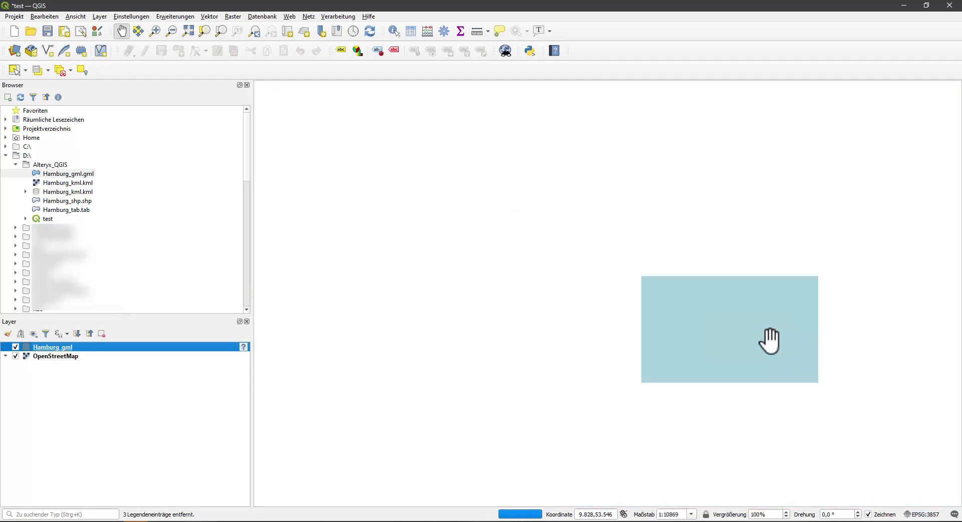
scroll(770, 341, "down", 8)
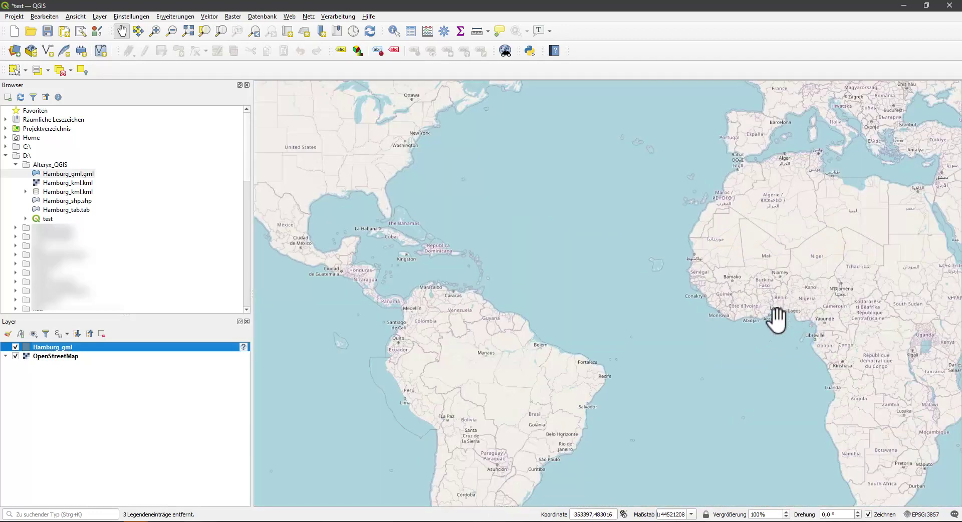
left_click(243, 346)
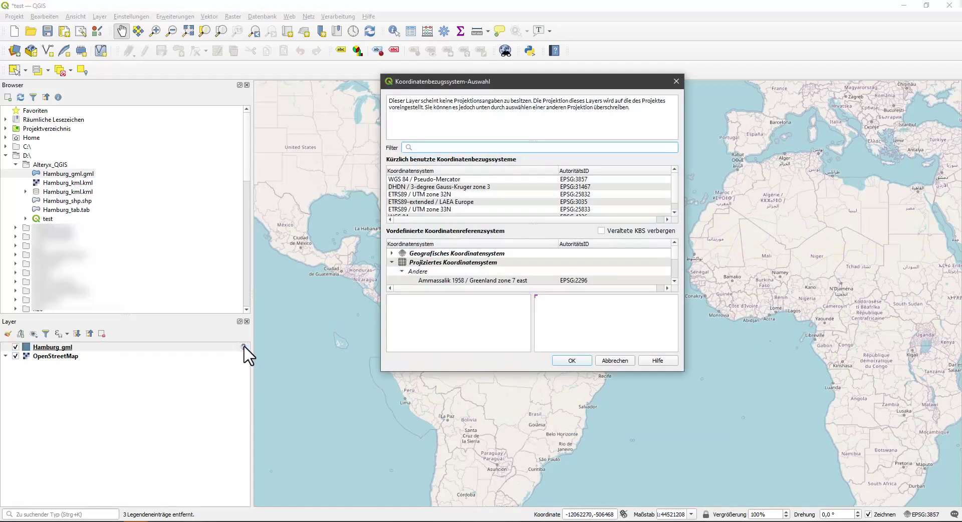
Assign WGS 84 (EPSG:4326) to Hamburg_gml and zoom to the layer.
left_click(674, 212)
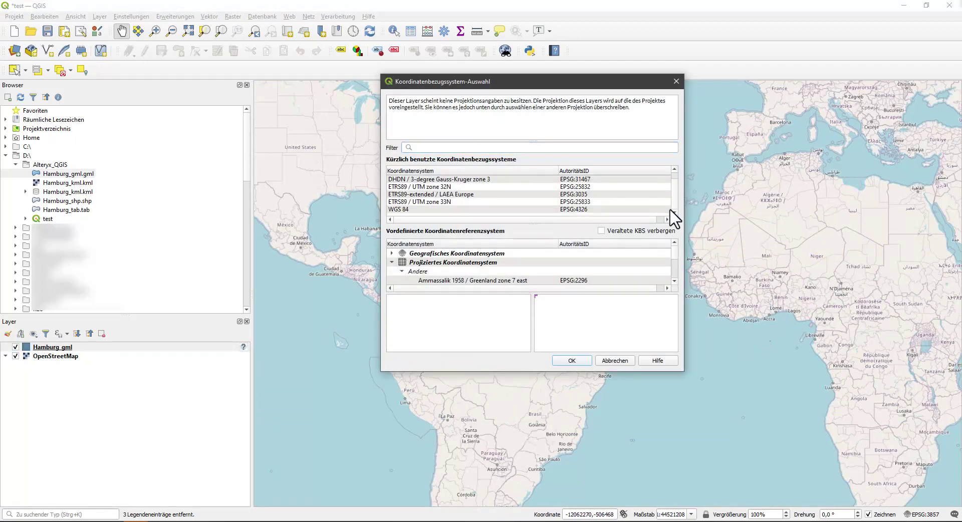
left_click(555, 210)
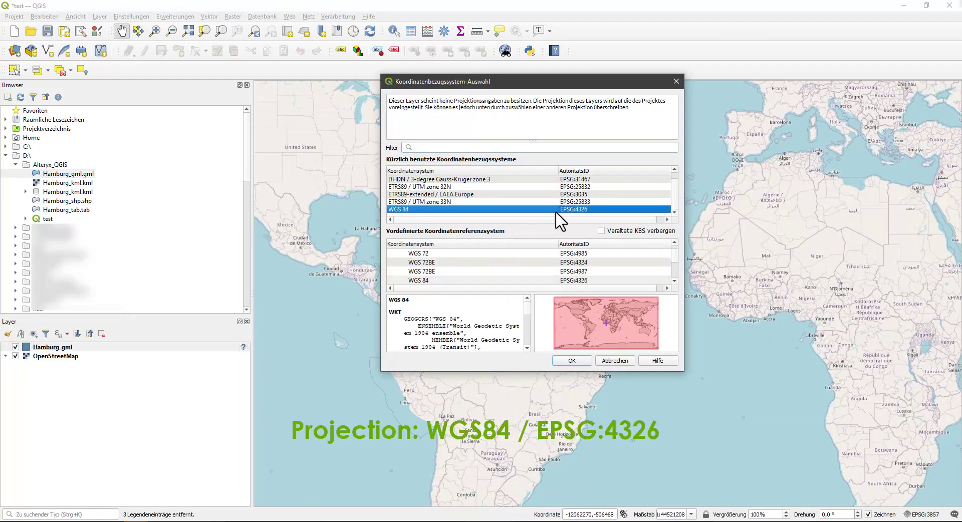
left_click(574, 361)
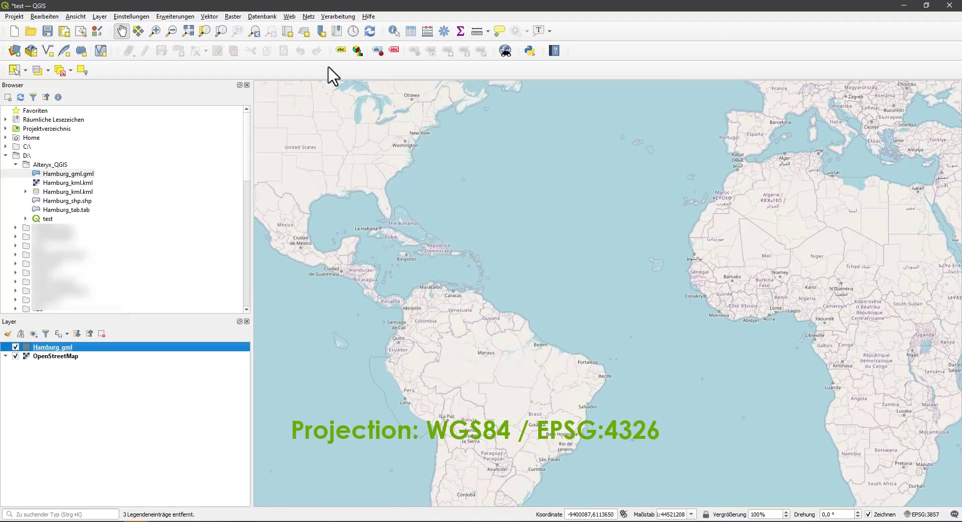
left_click(219, 31)
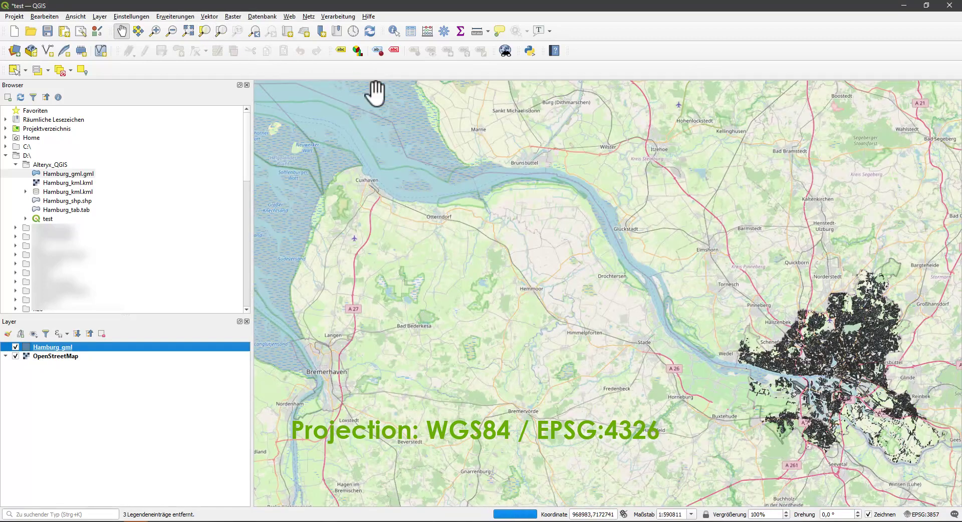
Zoom in on the Hamburg city area and add Hamburg_kml.kml as a layer.
left_click(156, 31)
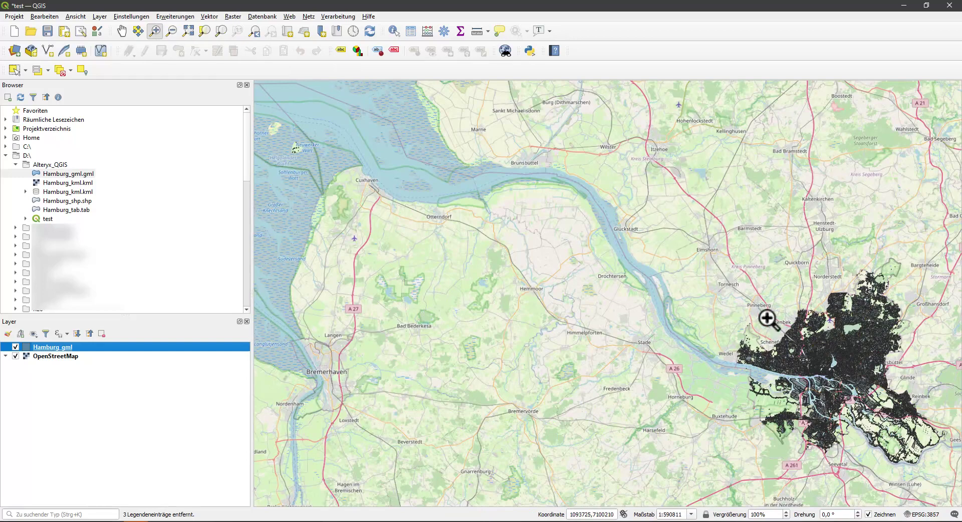
left_click_drag(686, 239, 952, 481)
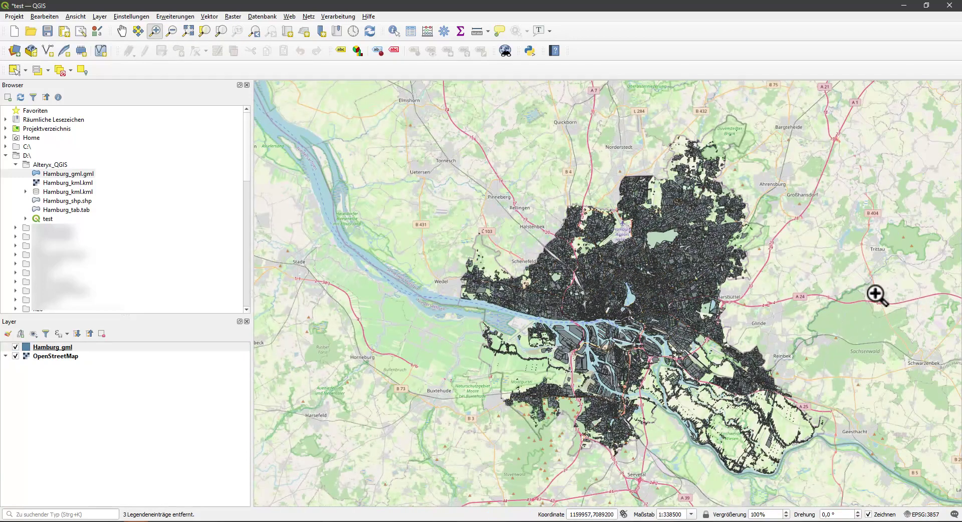
left_click(78, 191)
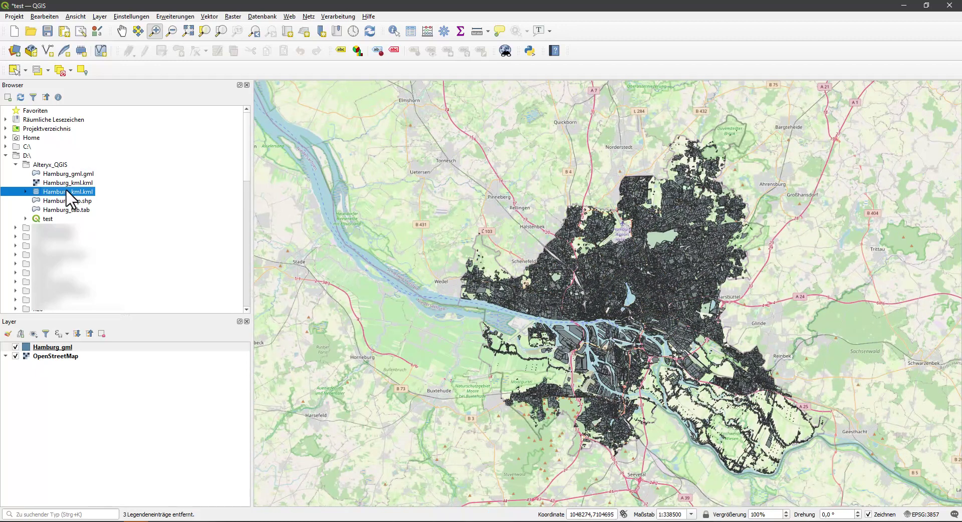
left_click_drag(68, 192, 550, 278)
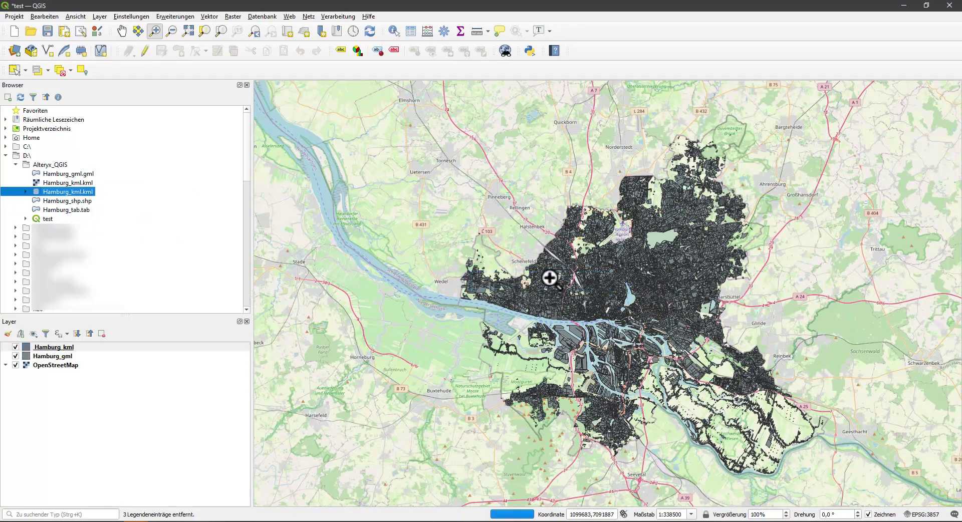
Add Hamburg_shp.shp and Hamburg_tab.tab to the map as layers.
left_click(69, 201)
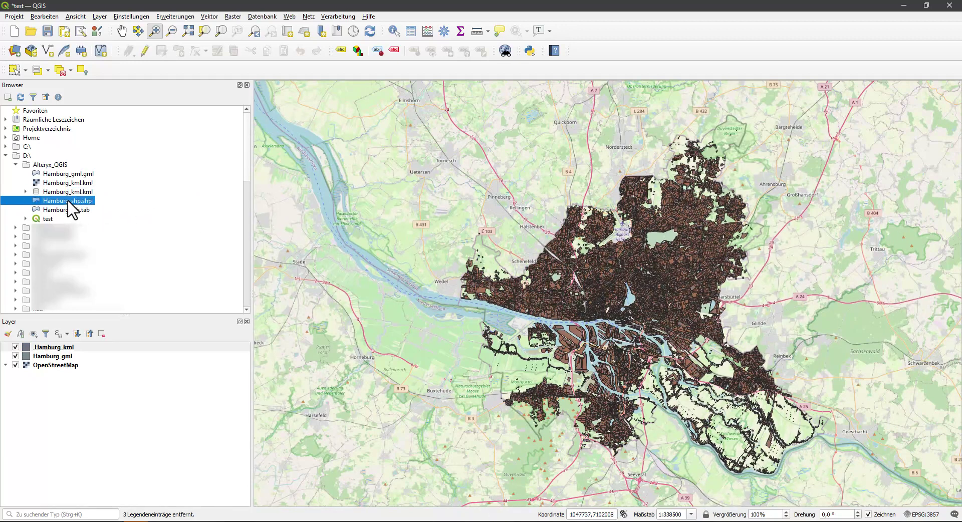
left_click_drag(69, 201, 490, 287)
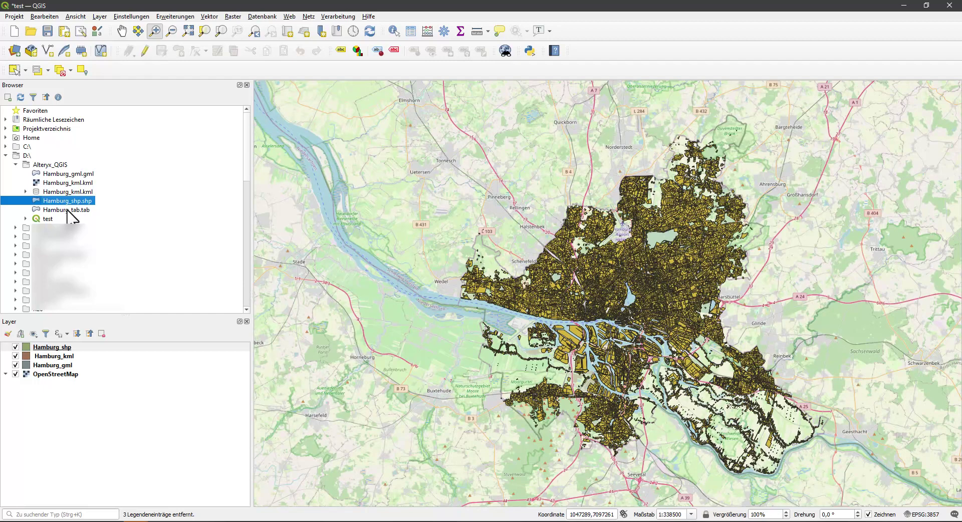
left_click_drag(68, 210, 551, 293)
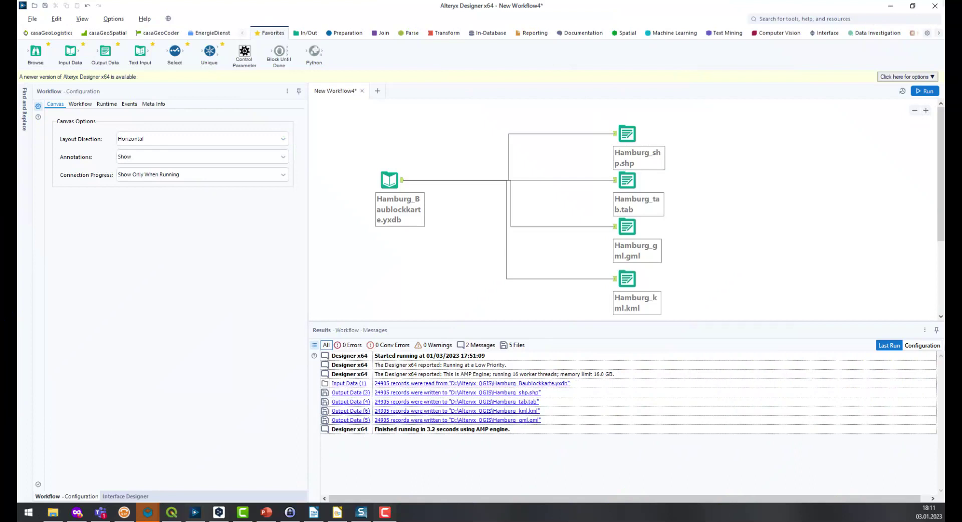
Rerun the Alteryx export workflow to rewrite the Hamburg output files.
left_click(918, 91)
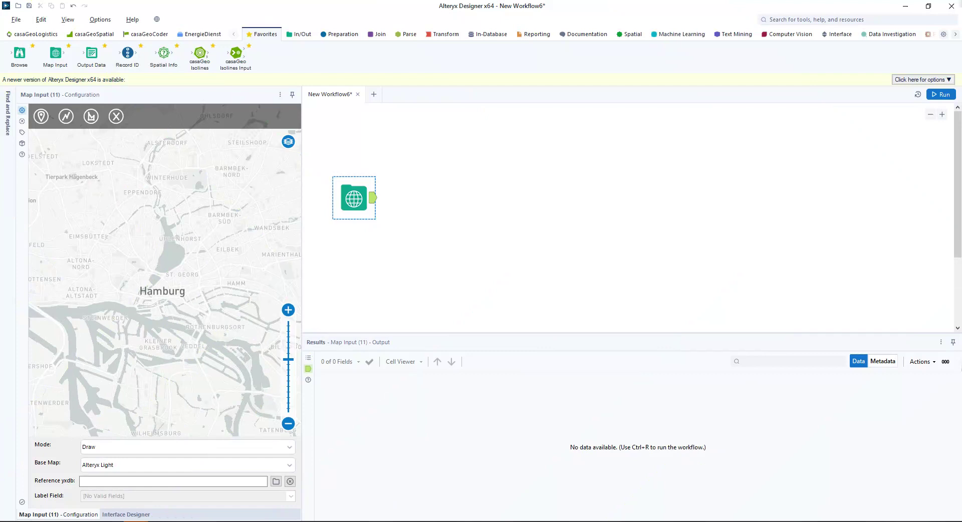
Draw two labelled location points on the Hamburg map, the first just below St. Georg.
left_click(42, 119)
left_click(180, 288)
left_click(137, 313)
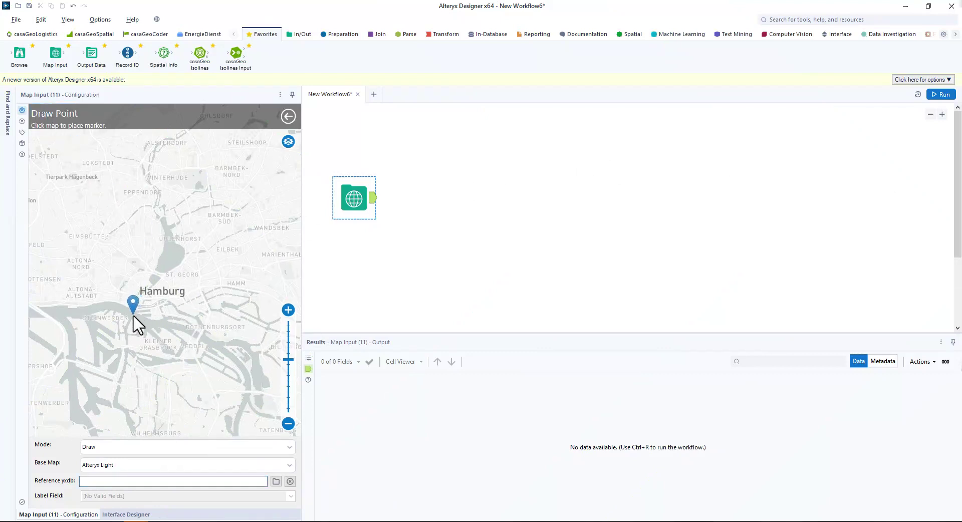
left_click(133, 315)
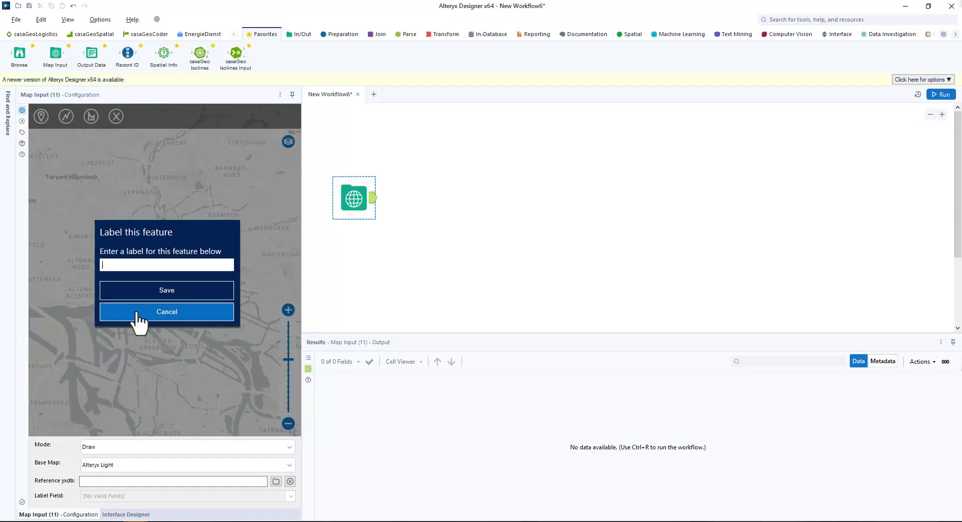
left_click(178, 298)
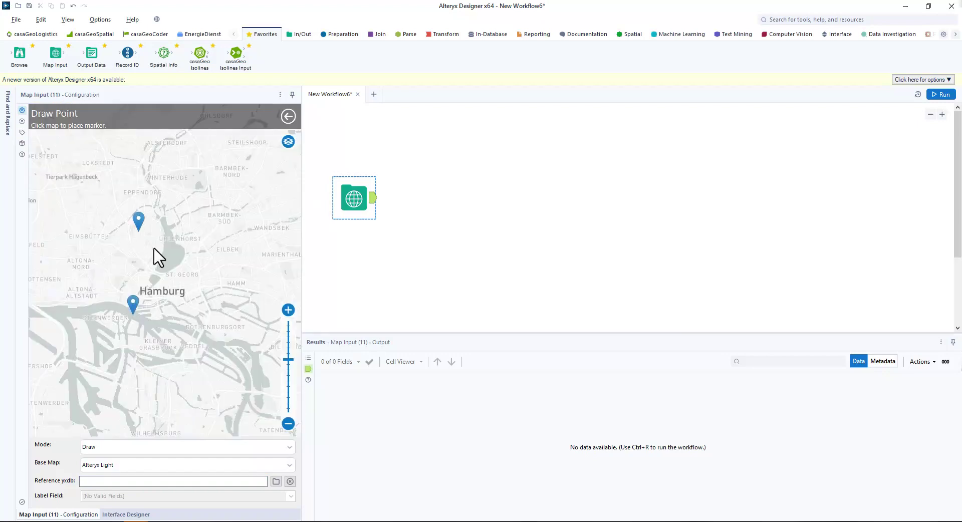
left_click(156, 282)
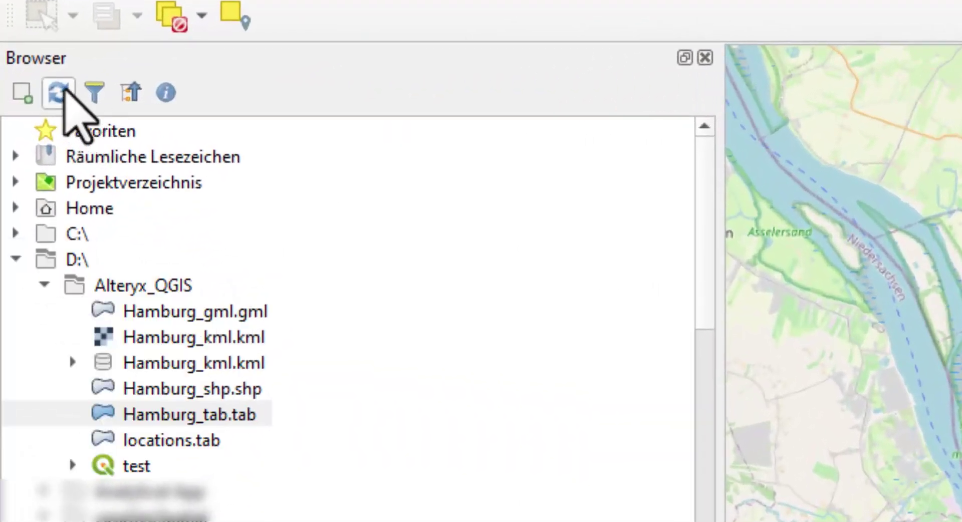
Refresh the Browser and add catchment areas.tab and locations.tab as layers.
left_click(42, 94)
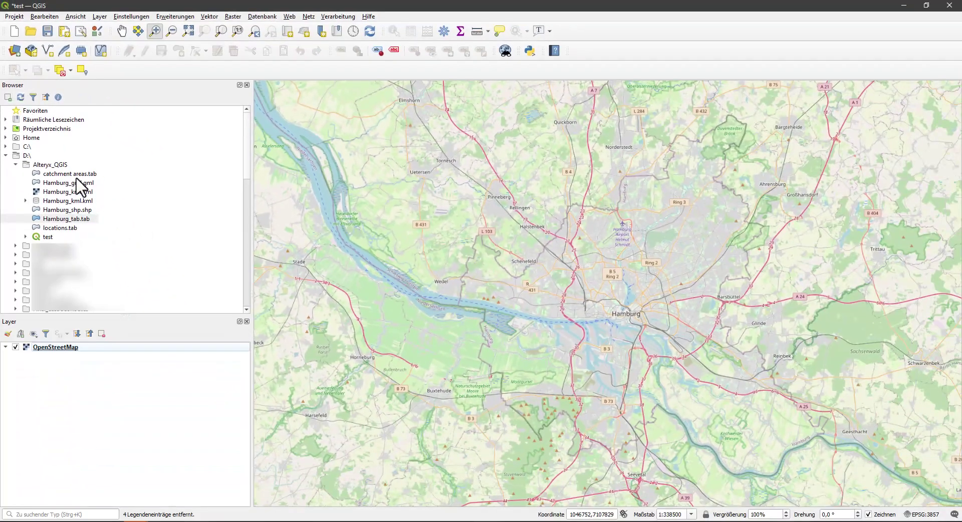
left_click_drag(77, 177, 612, 331)
left_click(65, 228)
left_click_drag(64, 228, 638, 315)
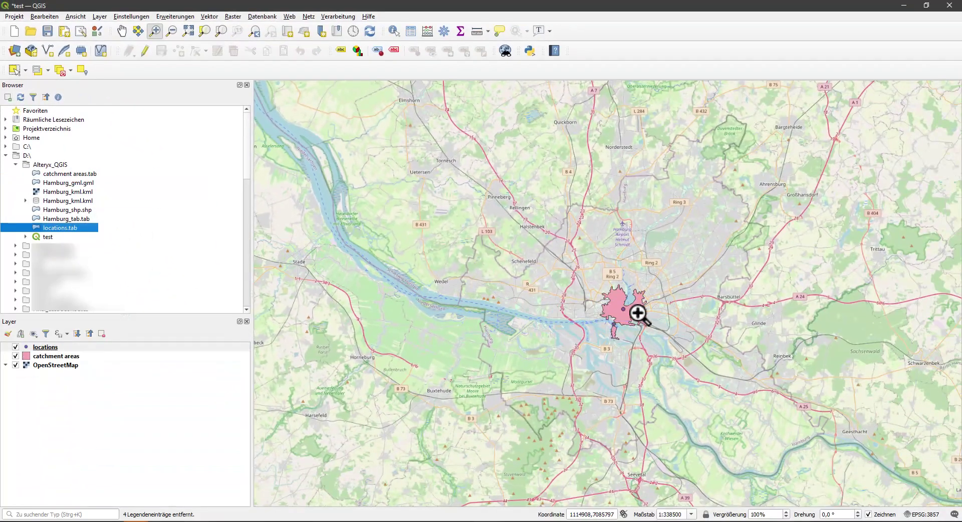
Zoom to the catchment areas layer and open its symbology renderer options.
left_click(70, 356)
left_click(222, 33)
double_click(49, 356)
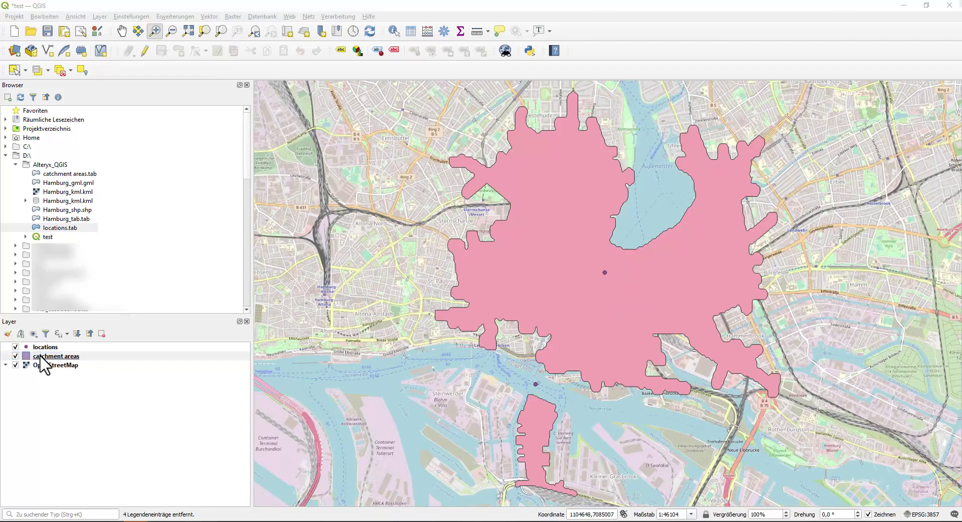
left_click(536, 63)
Categorise the catchment areas by the casageoid field and classify the values.
left_click(517, 73)
left_click(788, 77)
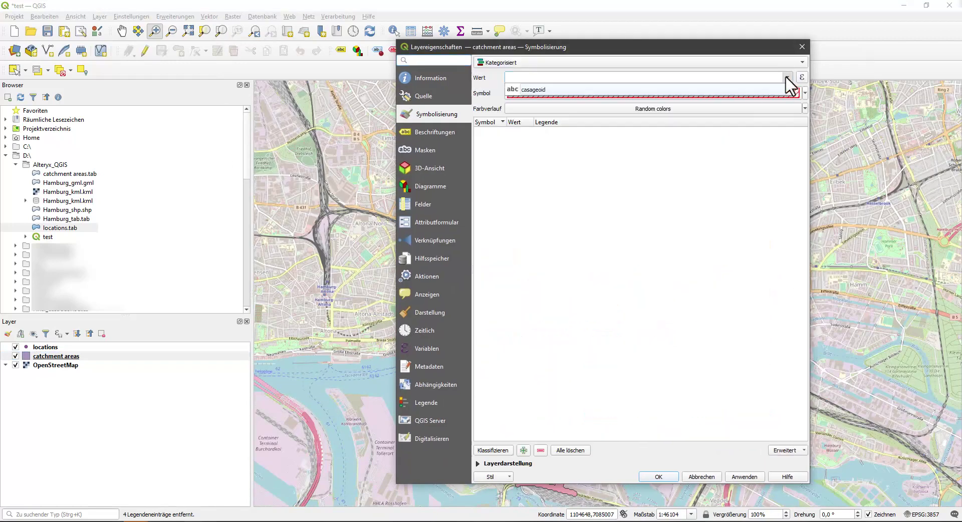
left_click(531, 88)
left_click(493, 450)
Give category 2 a blue hatched fill.
double_click(489, 141)
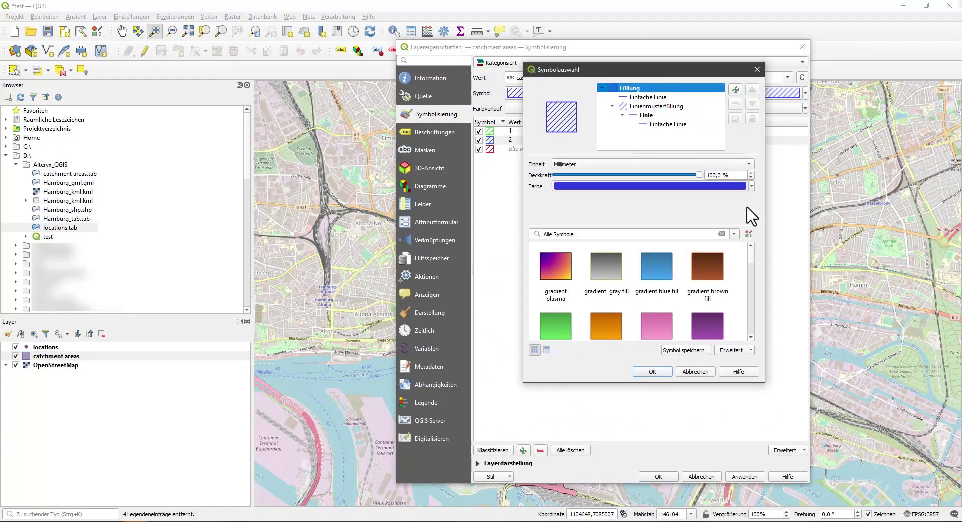
left_click_drag(751, 265, 758, 286)
left_click(556, 313)
key("Return")
Give category 1 a dark red hatch and apply the categorised style.
double_click(490, 131)
left_click(752, 186)
left_click(647, 329)
left_click(653, 371)
left_click(659, 476)
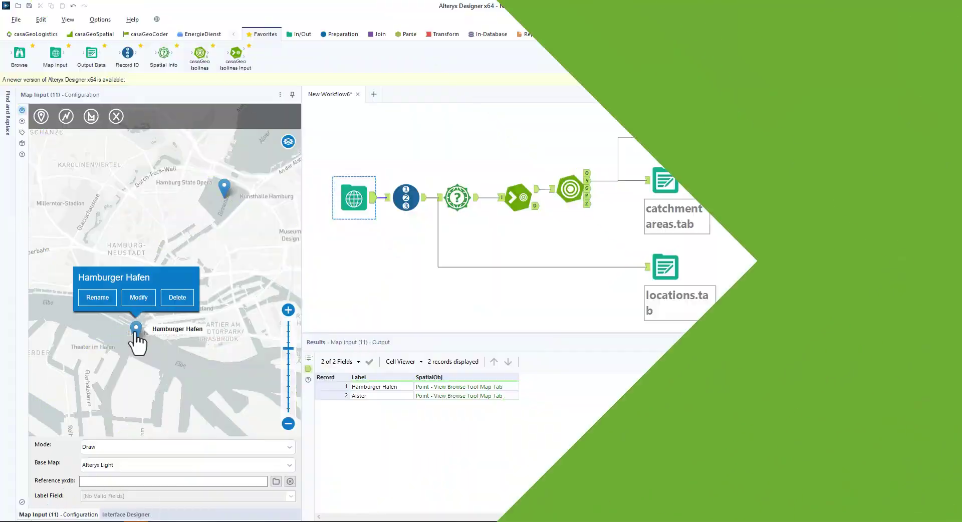
Move the Alster point up and left, rerun the workflow, and browse the catchment polygons.
left_click(133, 296)
left_click(127, 291)
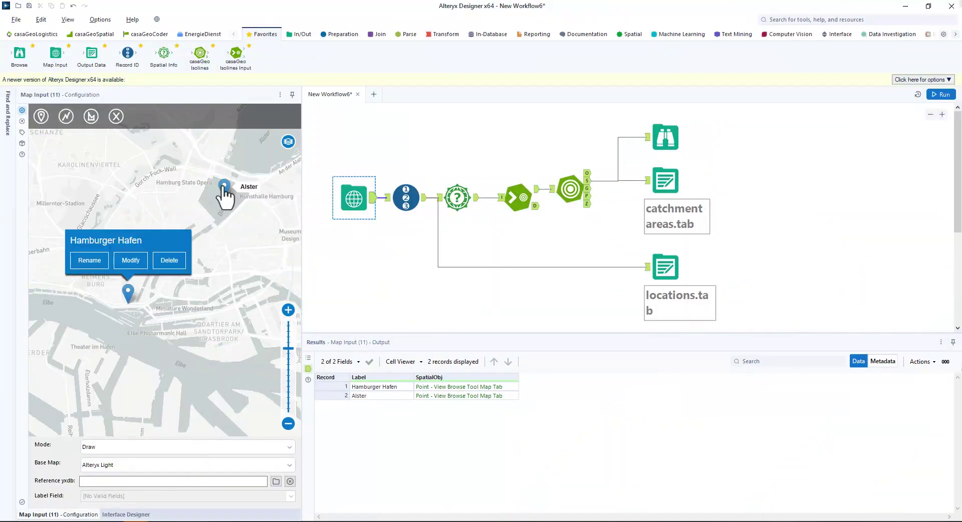
left_click(227, 190)
left_click(227, 191)
left_click_drag(225, 185, 204, 164)
left_click(934, 94)
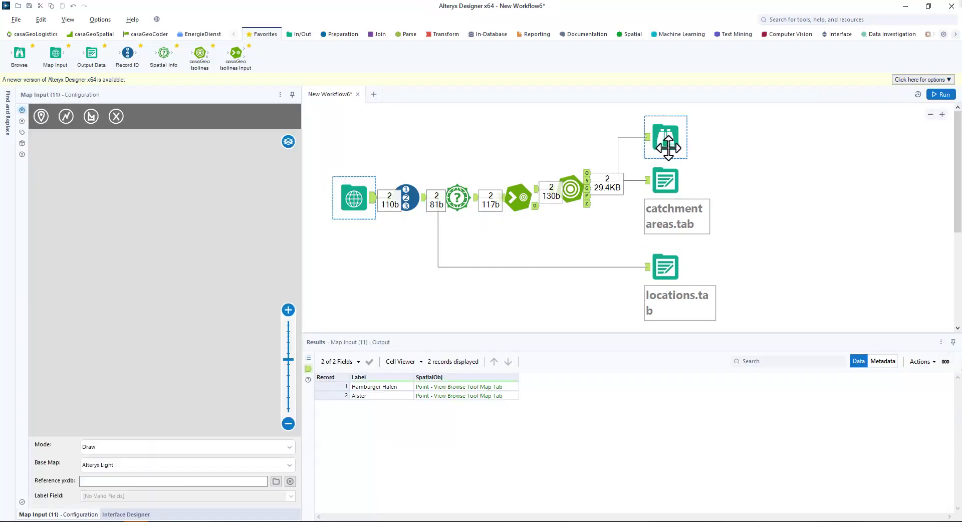
left_click(669, 135)
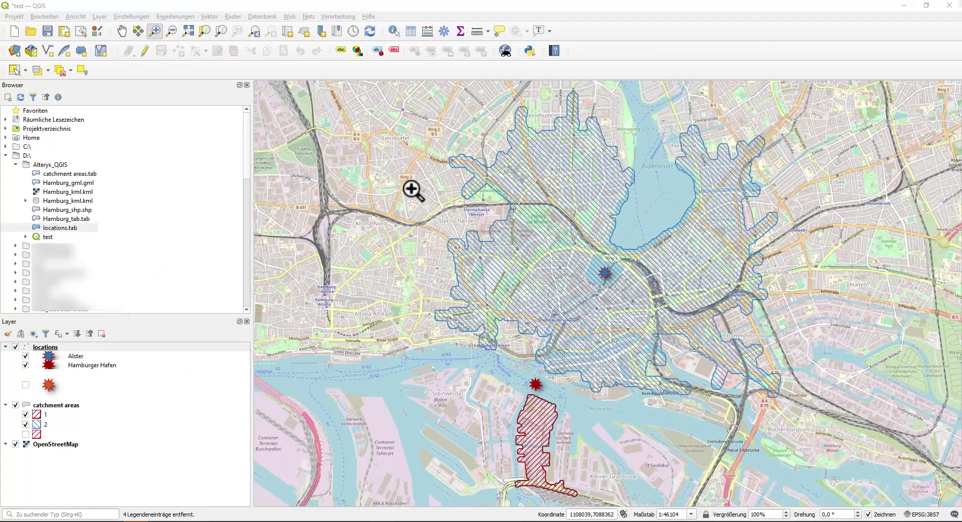
Zoom into Hamburg's city centre, then zoom out and pan so both hatched catchment areas fit.
left_click_drag(412, 188, 743, 448)
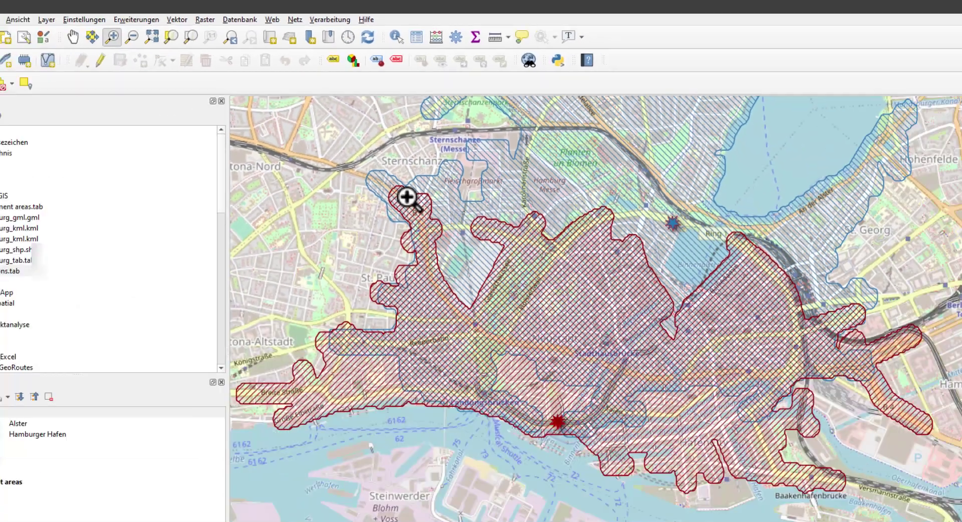
scroll(434, 388, "down", 1)
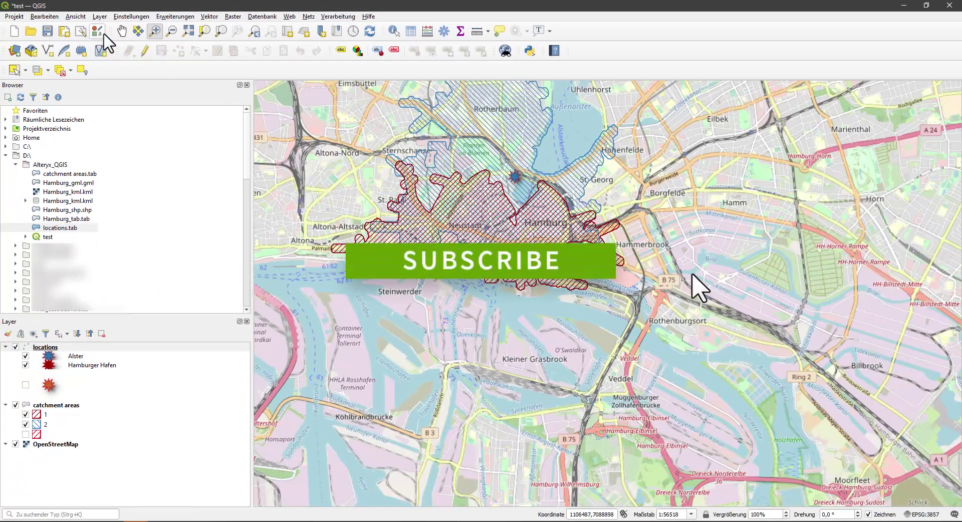
left_click(122, 31)
left_click_drag(394, 132, 427, 257)
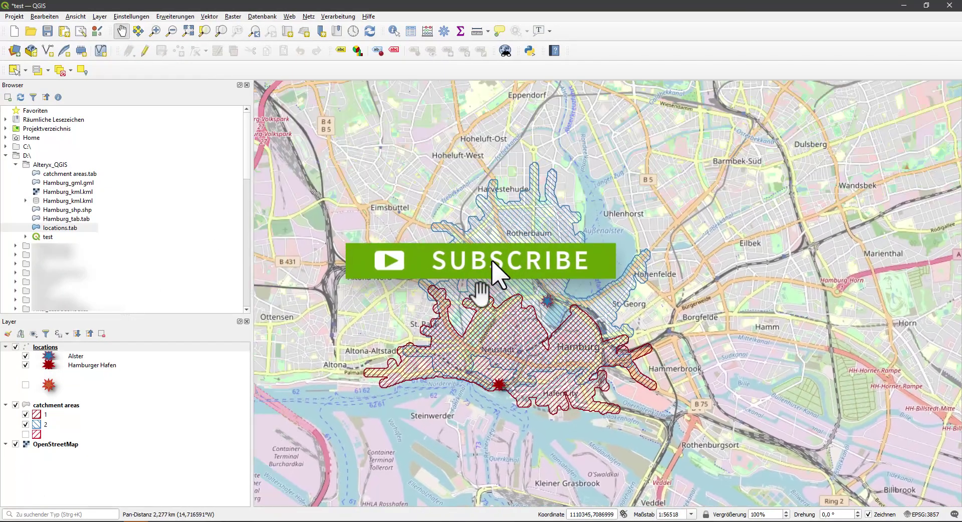